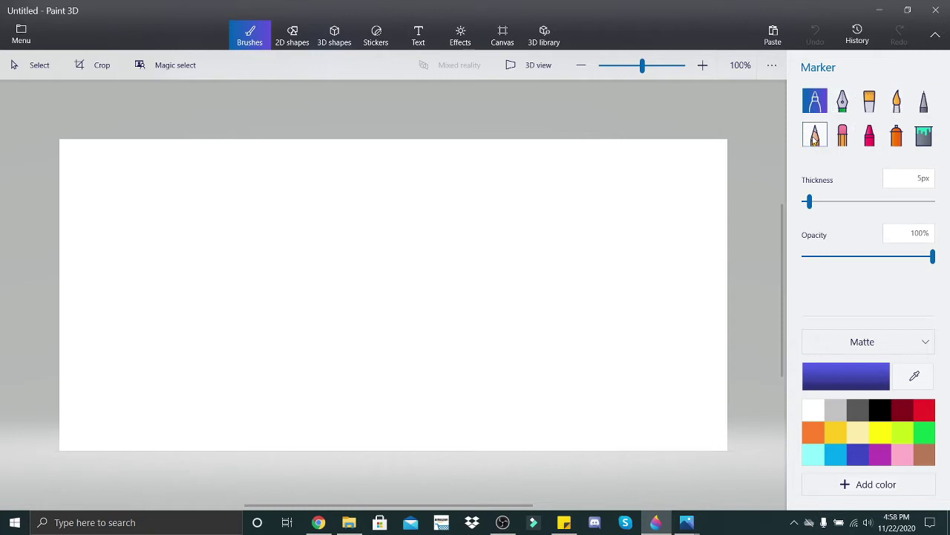
# Add bold 2D text near the canvas's upper centre reading "my name is" followed by the speaker's nickname
pyautogui.click(418, 36)
pyautogui.click(410, 193)
pyautogui.write('my m')
pyautogui.press('BackSpace')
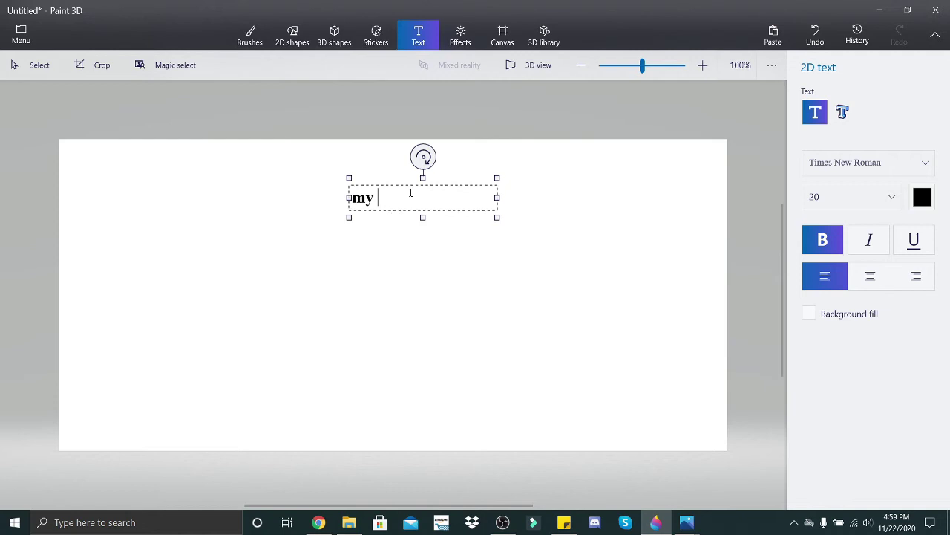
pyautogui.write('name is dis')
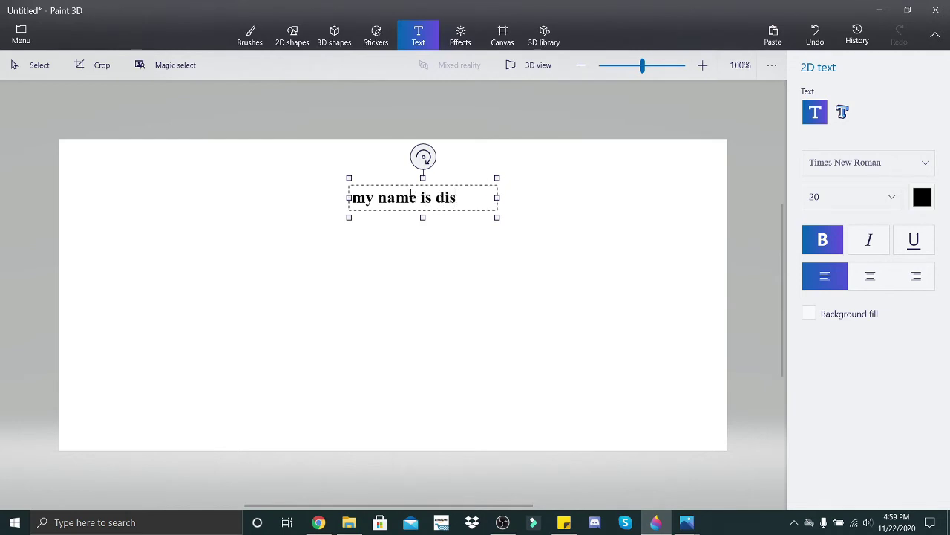
pyautogui.write('ney queen skell')
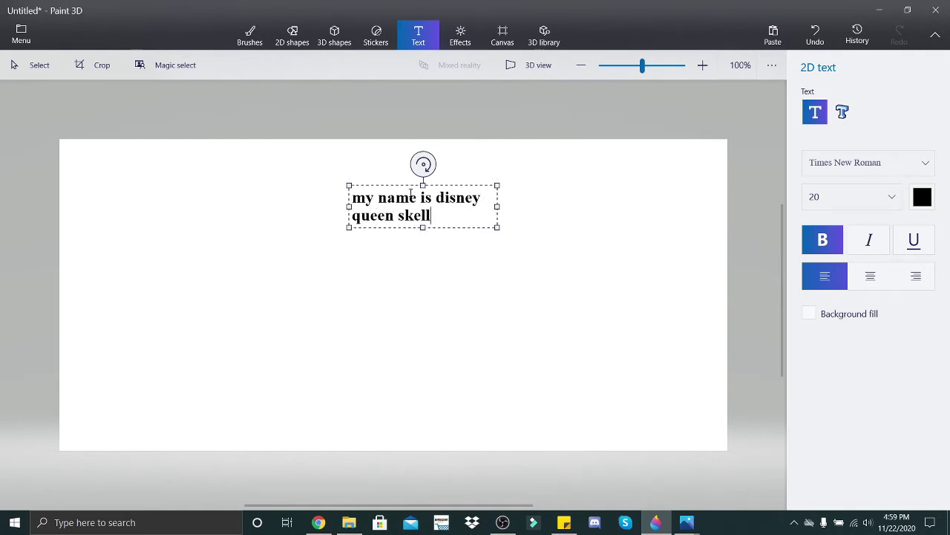
pyautogui.write('y')
# Handwrite the first row of cipher symbols below the text with a 5 px black Pixel pen, covering "my name is" and the nickname's first word
pyautogui.click(249, 35)
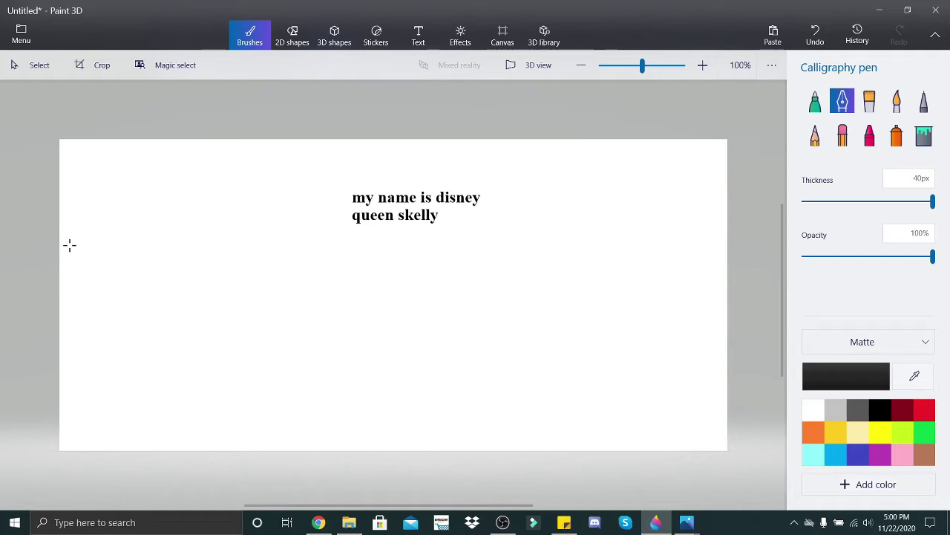
pyautogui.click(923, 101)
pyautogui.moveTo(104, 232)
pyautogui.mouseDown()
pyautogui.moveTo(78, 231)
pyautogui.moveTo(69, 265)
pyautogui.moveTo(90, 269)
pyautogui.moveTo(117, 231)
pyautogui.moveTo(127, 260)
pyautogui.moveTo(145, 233)
pyautogui.moveTo(179, 252)
pyautogui.moveTo(208, 247)
pyautogui.moveTo(217, 264)
pyautogui.moveTo(223, 238)
pyautogui.moveTo(236, 252)
pyautogui.moveTo(252, 237)
pyautogui.mouseUp()
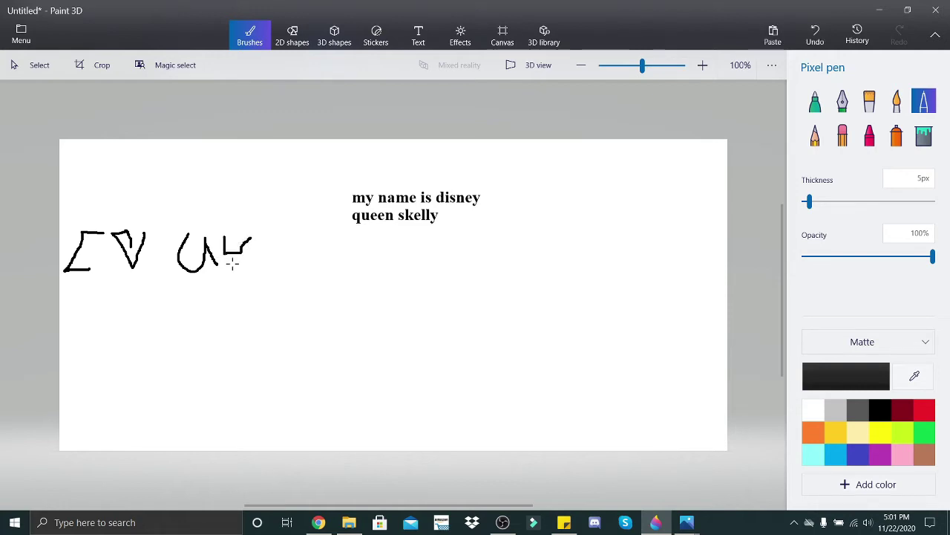
pyautogui.moveTo(225, 270)
pyautogui.mouseDown()
pyautogui.moveTo(250, 262)
pyautogui.moveTo(254, 272)
pyautogui.mouseUp()
pyautogui.moveTo(280, 238)
pyautogui.mouseDown()
pyautogui.moveTo(268, 238)
pyautogui.moveTo(257, 269)
pyautogui.moveTo(297, 263)
pyautogui.moveTo(303, 238)
pyautogui.moveTo(329, 239)
pyautogui.moveTo(322, 274)
pyautogui.mouseUp()
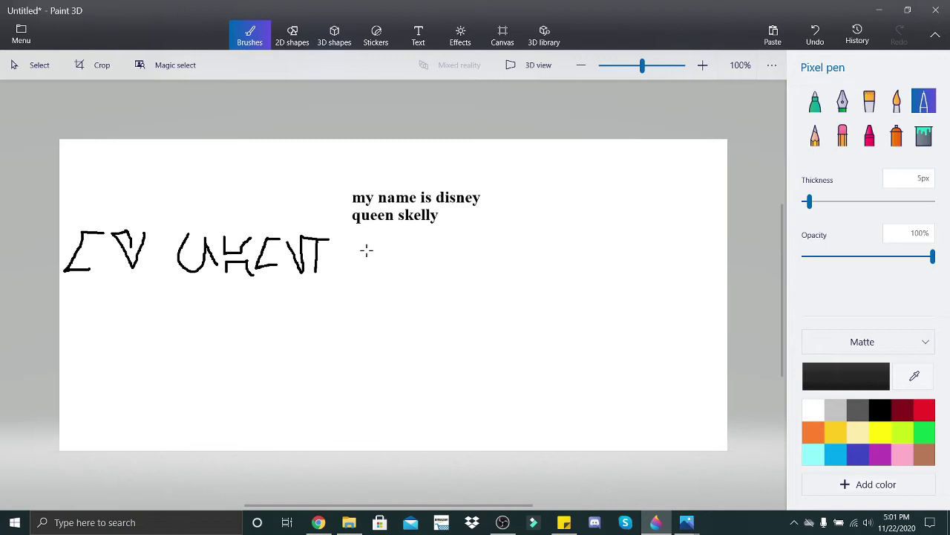
pyautogui.moveTo(364, 239)
pyautogui.mouseDown()
pyautogui.moveTo(375, 233)
pyautogui.moveTo(378, 269)
pyautogui.moveTo(394, 248)
pyautogui.moveTo(401, 266)
pyautogui.moveTo(392, 239)
pyautogui.moveTo(418, 259)
pyautogui.moveTo(419, 233)
pyautogui.mouseUp()
pyautogui.moveTo(467, 239)
pyautogui.mouseDown()
pyautogui.moveTo(488, 239)
pyautogui.moveTo(488, 273)
pyautogui.moveTo(483, 254)
pyautogui.moveTo(516, 235)
pyautogui.moveTo(516, 272)
pyautogui.moveTo(528, 252)
pyautogui.moveTo(539, 260)
pyautogui.moveTo(533, 245)
pyautogui.moveTo(548, 261)
pyautogui.moveTo(550, 232)
pyautogui.moveTo(563, 269)
pyautogui.moveTo(569, 238)
pyautogui.moveTo(582, 271)
pyautogui.moveTo(580, 232)
pyautogui.moveTo(590, 253)
pyautogui.moveTo(593, 236)
pyautogui.moveTo(621, 231)
pyautogui.moveTo(605, 237)
pyautogui.moveTo(607, 261)
pyautogui.mouseUp()
pyautogui.moveTo(638, 233)
pyautogui.mouseDown()
pyautogui.moveTo(623, 227)
pyautogui.moveTo(632, 259)
pyautogui.moveTo(648, 253)
pyautogui.moveTo(657, 224)
pyautogui.mouseUp()
# Handwrite a second row of cipher symbols for the rest of the nickname, ending with a double quotation mark
pyautogui.moveTo(111, 321)
pyautogui.mouseDown()
pyautogui.moveTo(100, 298)
pyautogui.moveTo(77, 299)
pyautogui.moveTo(78, 334)
pyautogui.moveTo(95, 335)
pyautogui.mouseUp()
pyautogui.moveTo(122, 301)
pyautogui.mouseDown()
pyautogui.moveTo(122, 323)
pyautogui.moveTo(141, 340)
pyautogui.moveTo(137, 297)
pyautogui.moveTo(126, 300)
pyautogui.moveTo(123, 321)
pyautogui.moveTo(168, 334)
pyautogui.moveTo(181, 298)
pyautogui.moveTo(195, 298)
pyautogui.moveTo(175, 335)
pyautogui.mouseUp()
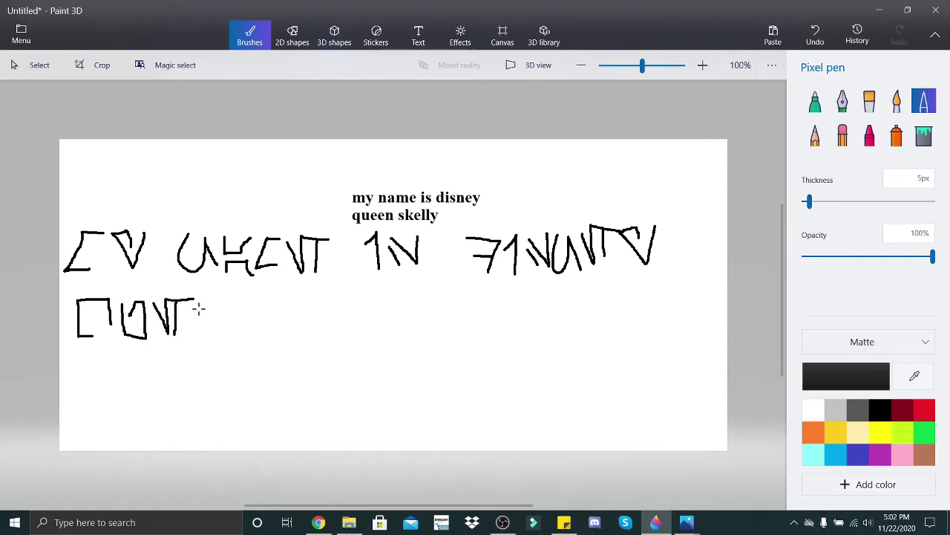
pyautogui.moveTo(204, 298)
pyautogui.mouseDown()
pyautogui.moveTo(217, 330)
pyautogui.moveTo(223, 300)
pyautogui.moveTo(239, 321)
pyautogui.moveTo(254, 295)
pyautogui.moveTo(269, 315)
pyautogui.moveTo(325, 318)
pyautogui.moveTo(318, 299)
pyautogui.moveTo(335, 320)
pyautogui.moveTo(339, 288)
pyautogui.mouseUp()
pyautogui.moveTo(349, 292)
pyautogui.mouseDown()
pyautogui.moveTo(375, 291)
pyautogui.moveTo(381, 313)
pyautogui.moveTo(364, 318)
pyautogui.moveTo(346, 316)
pyautogui.moveTo(436, 292)
pyautogui.mouseUp()
pyautogui.moveTo(411, 295)
pyautogui.mouseDown()
pyautogui.moveTo(411, 319)
pyautogui.moveTo(439, 310)
pyautogui.moveTo(421, 308)
pyautogui.moveTo(419, 297)
pyautogui.moveTo(450, 295)
pyautogui.moveTo(450, 312)
pyautogui.moveTo(439, 306)
pyautogui.moveTo(468, 307)
pyautogui.moveTo(461, 292)
pyautogui.moveTo(450, 308)
pyautogui.moveTo(480, 296)
pyautogui.mouseUp()
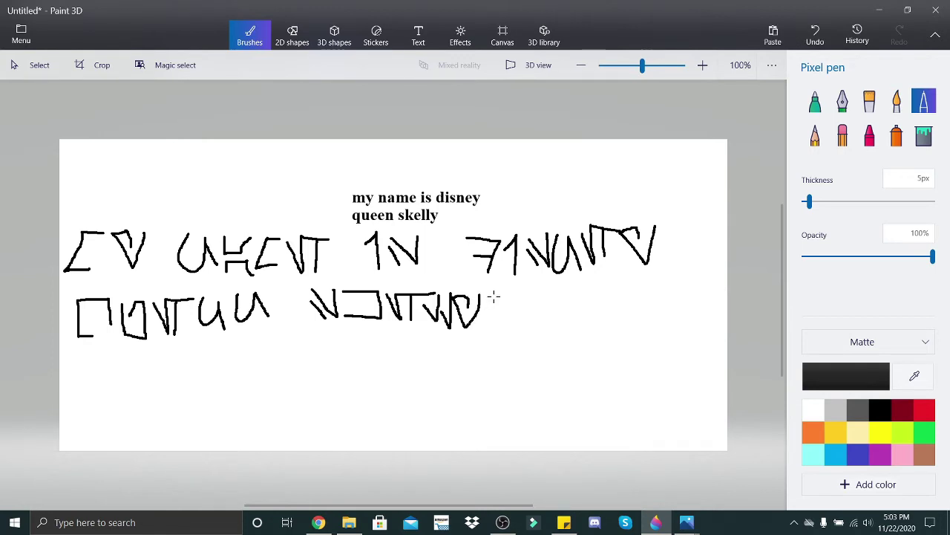
pyautogui.moveTo(493, 296); pyautogui.dragTo(500, 313)
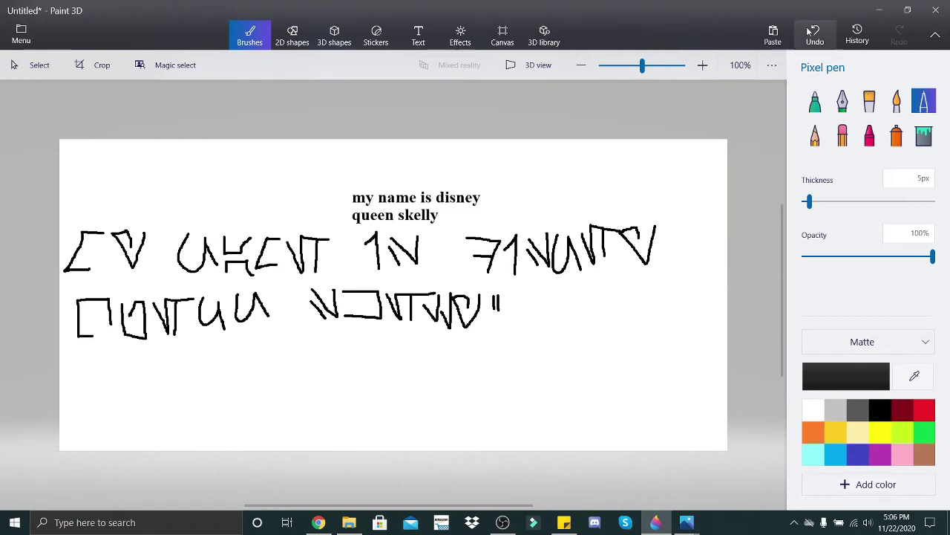
# Erase all text and symbols with the 200 px Eraser and add 2D text reading "What's your name?" in quotation marks near the upper centre
pyautogui.click(842, 135)
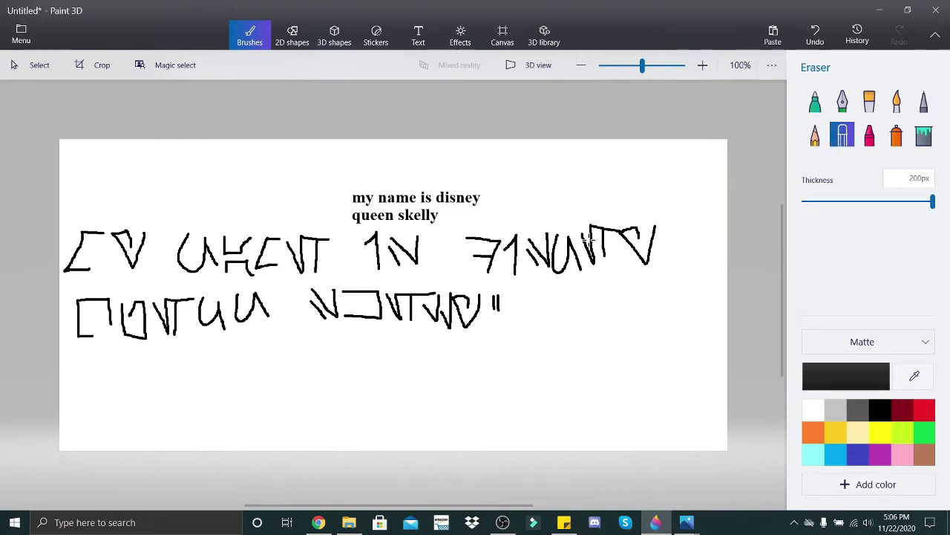
pyautogui.moveTo(616, 249)
pyautogui.mouseDown()
pyautogui.moveTo(486, 295)
pyautogui.moveTo(288, 269)
pyautogui.moveTo(542, 153)
pyautogui.moveTo(140, 280)
pyautogui.moveTo(242, 290)
pyautogui.moveTo(284, 231)
pyautogui.mouseUp()
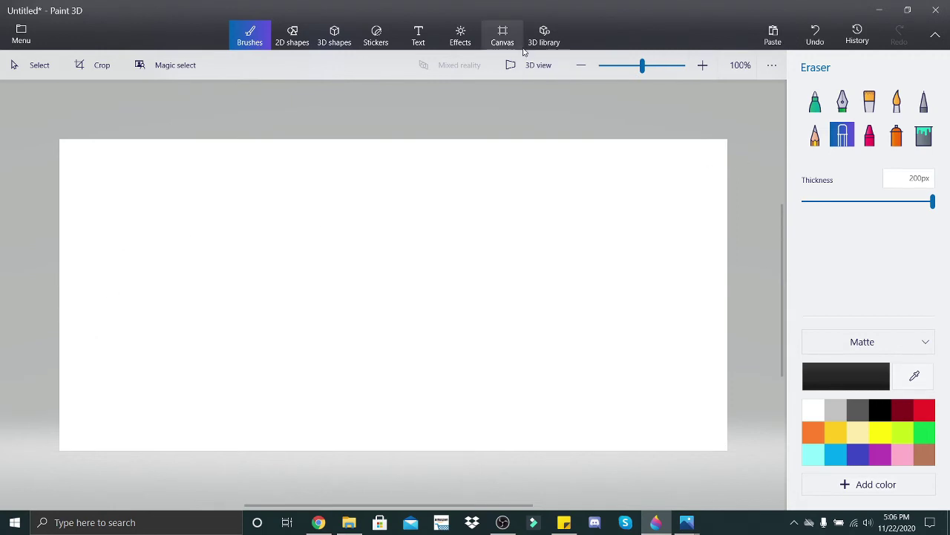
pyautogui.click(418, 35)
pyautogui.click(349, 183)
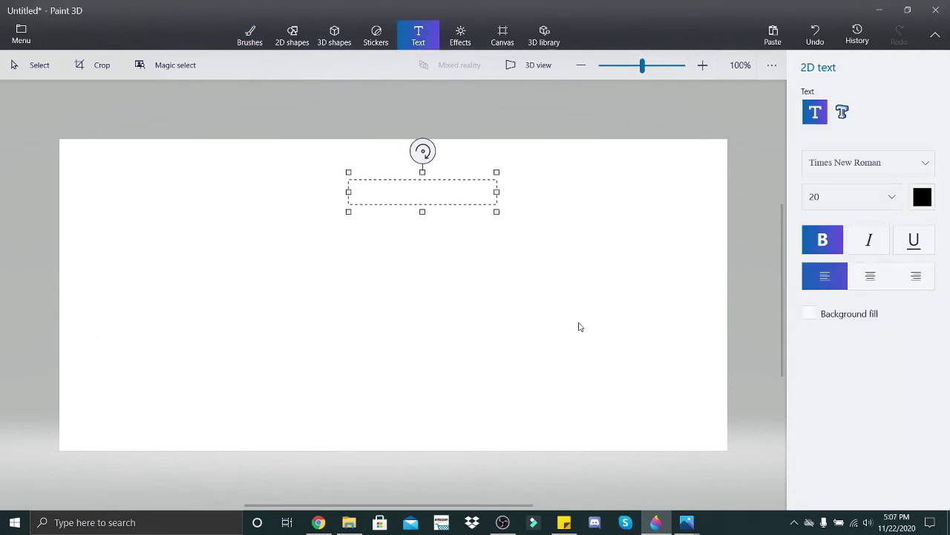
pyautogui.write('"What')
pyautogui.write("'s your name?")
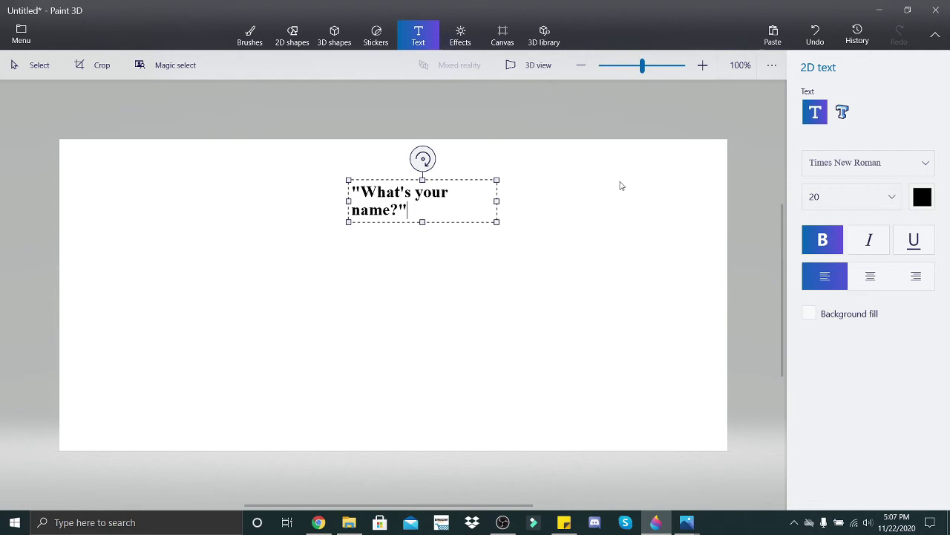
# Handwrite an opening quotation mark and the cipher symbols for "What's" with the 5 px Pixel pen, and begin the word "your"
pyautogui.click(250, 34)
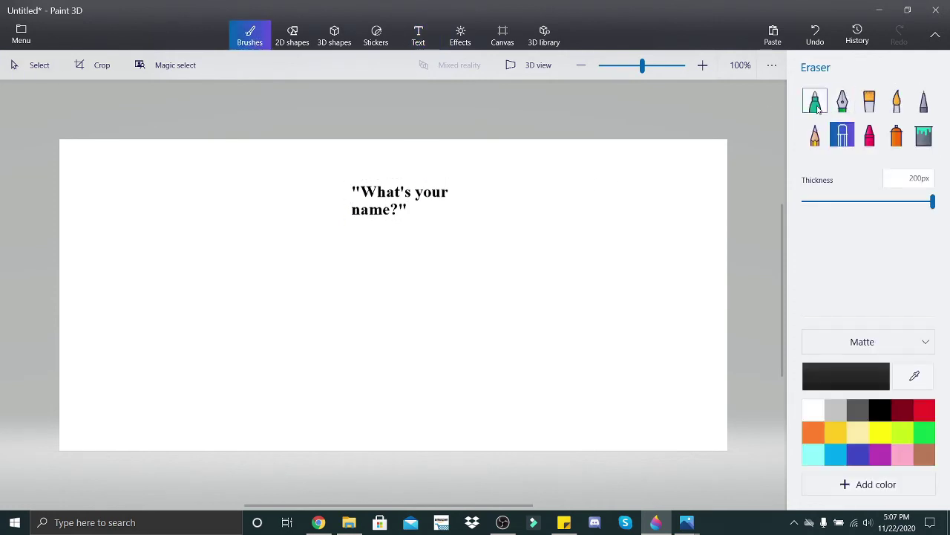
pyautogui.click(842, 100)
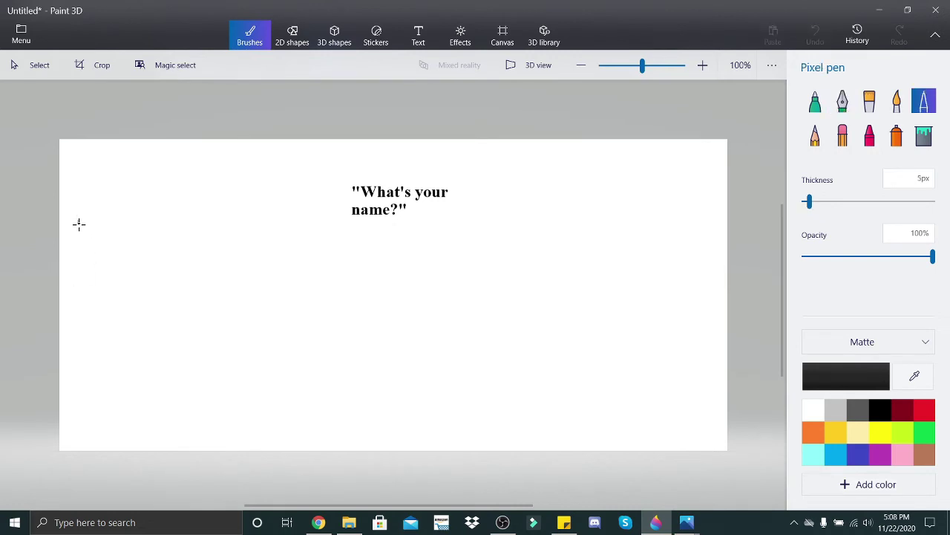
pyautogui.moveTo(69, 222)
pyautogui.mouseDown()
pyautogui.moveTo(86, 230)
pyautogui.moveTo(85, 262)
pyautogui.mouseUp()
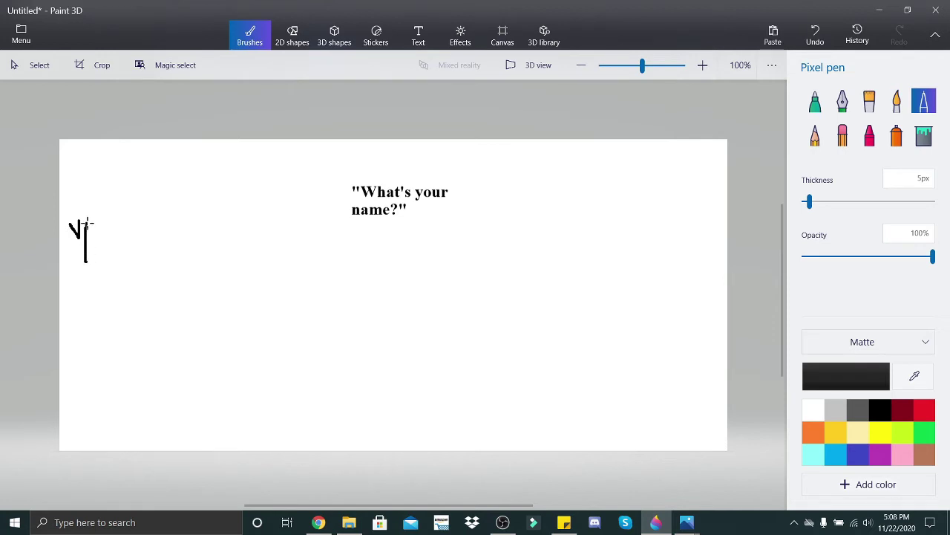
pyautogui.moveTo(86, 224)
pyautogui.mouseDown()
pyautogui.moveTo(125, 227)
pyautogui.moveTo(125, 260)
pyautogui.moveTo(85, 262)
pyautogui.mouseUp()
pyautogui.moveTo(132, 234); pyautogui.dragTo(178, 231)
pyautogui.moveTo(148, 238)
pyautogui.mouseDown()
pyautogui.moveTo(176, 238)
pyautogui.moveTo(159, 250)
pyautogui.moveTo(185, 248)
pyautogui.moveTo(210, 220)
pyautogui.moveTo(197, 242)
pyautogui.moveTo(212, 253)
pyautogui.moveTo(194, 249)
pyautogui.moveTo(193, 258)
pyautogui.mouseUp()
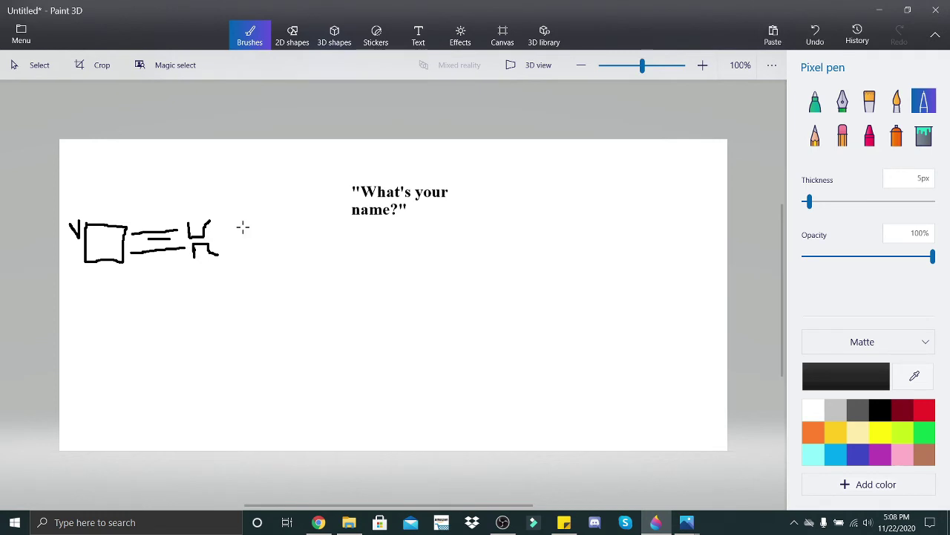
pyautogui.moveTo(230, 220)
pyautogui.mouseDown()
pyautogui.moveTo(227, 256)
pyautogui.moveTo(213, 243)
pyautogui.moveTo(246, 256)
pyautogui.moveTo(254, 215)
pyautogui.moveTo(259, 231)
pyautogui.moveTo(290, 253)
pyautogui.moveTo(291, 230)
pyautogui.moveTo(331, 223)
pyautogui.moveTo(322, 222)
pyautogui.moveTo(330, 240)
pyautogui.moveTo(343, 220)
pyautogui.mouseUp()
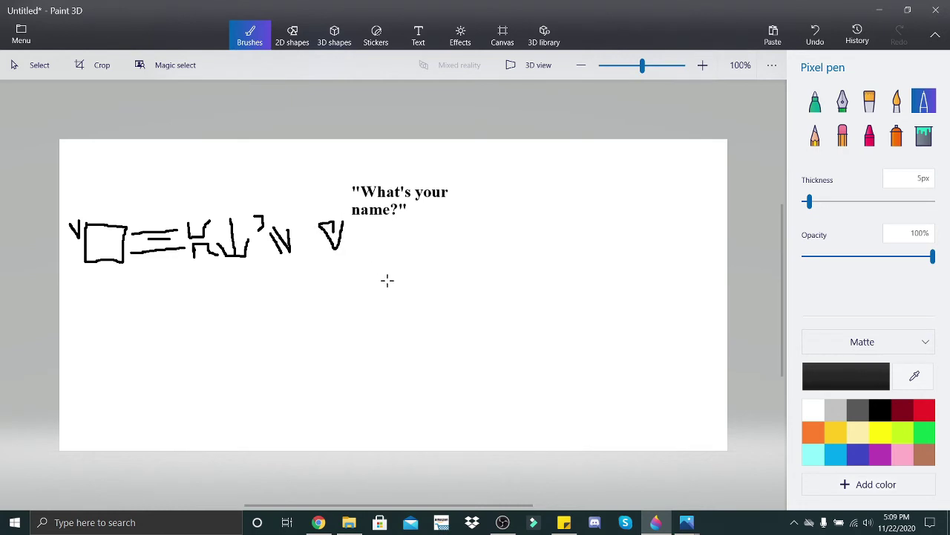
# Continue the same row with the cipher symbols for the rest of "your name?" and a closing quotation mark
pyautogui.moveTo(356, 226)
pyautogui.mouseDown()
pyautogui.moveTo(346, 250)
pyautogui.moveTo(380, 251)
pyautogui.moveTo(365, 223)
pyautogui.moveTo(352, 223)
pyautogui.moveTo(387, 237)
pyautogui.moveTo(387, 256)
pyautogui.moveTo(401, 257)
pyautogui.moveTo(400, 222)
pyautogui.moveTo(394, 251)
pyautogui.moveTo(435, 229)
pyautogui.moveTo(416, 259)
pyautogui.mouseUp()
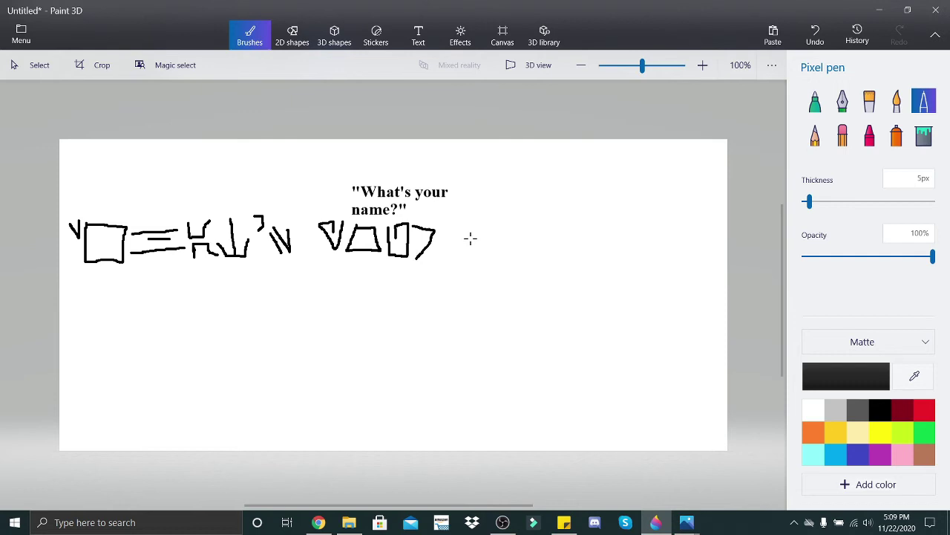
pyautogui.moveTo(472, 231)
pyautogui.mouseDown()
pyautogui.moveTo(463, 249)
pyautogui.moveTo(480, 259)
pyautogui.moveTo(490, 229)
pyautogui.moveTo(499, 258)
pyautogui.moveTo(501, 234)
pyautogui.moveTo(500, 246)
pyautogui.moveTo(519, 230)
pyautogui.moveTo(503, 242)
pyautogui.moveTo(524, 262)
pyautogui.mouseUp()
pyautogui.moveTo(543, 228)
pyautogui.mouseDown()
pyautogui.moveTo(523, 261)
pyautogui.moveTo(542, 257)
pyautogui.moveTo(548, 228)
pyautogui.moveTo(554, 253)
pyautogui.moveTo(574, 221)
pyautogui.moveTo(568, 256)
pyautogui.mouseUp()
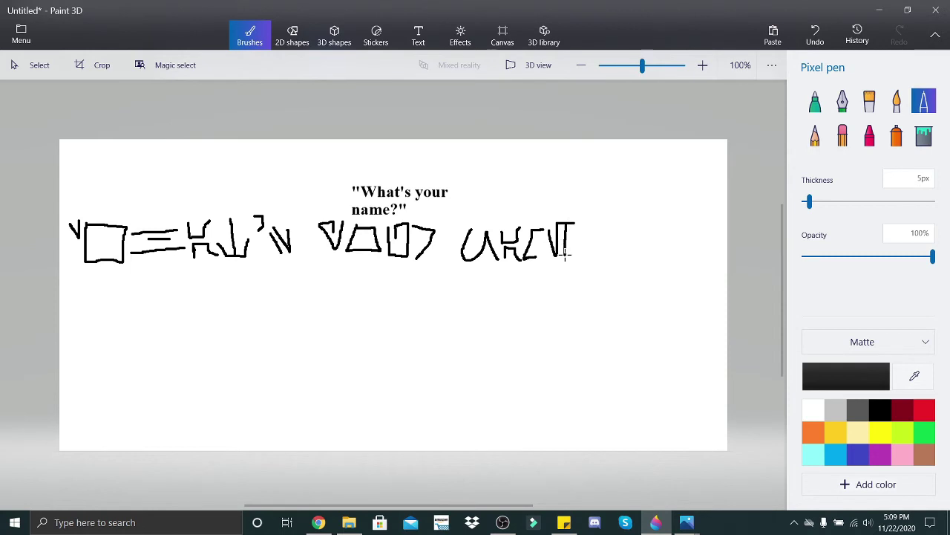
pyautogui.moveTo(586, 234)
pyautogui.mouseDown()
pyautogui.moveTo(585, 223)
pyautogui.moveTo(597, 224)
pyautogui.moveTo(602, 242)
pyautogui.moveTo(585, 260)
pyautogui.mouseUp()
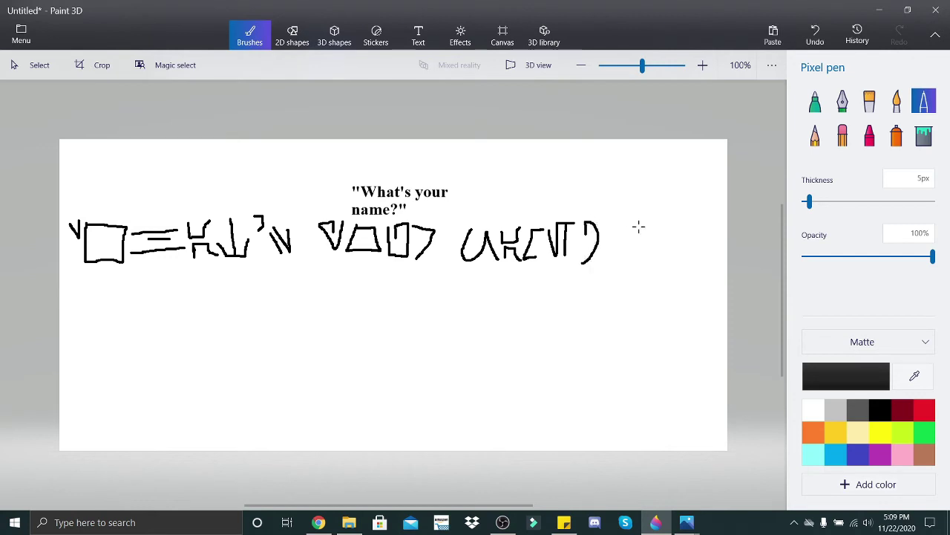
pyautogui.moveTo(605, 220)
pyautogui.mouseDown()
pyautogui.moveTo(603, 230)
pyautogui.moveTo(609, 220)
pyautogui.mouseUp()
# Erase the canvas with the 200 px Eraser and add 2D text reading "You look amazing (not really)" near the upper centre
pyautogui.click(843, 134)
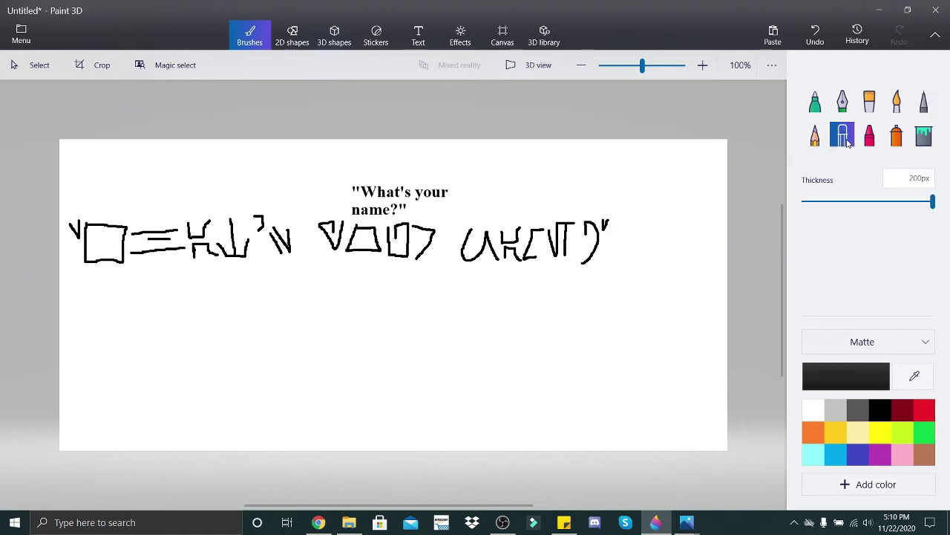
pyautogui.moveTo(623, 230); pyautogui.dragTo(75, 230)
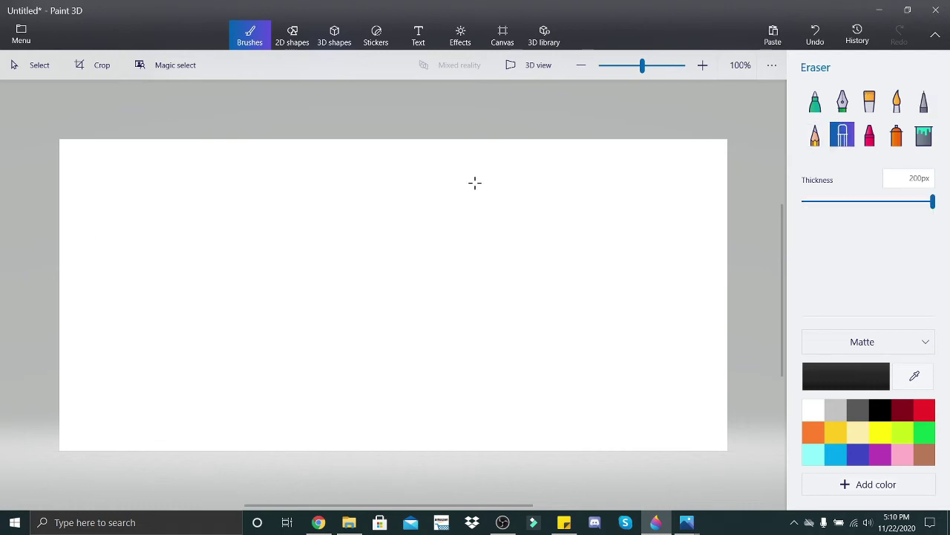
pyautogui.click(420, 34)
pyautogui.click(815, 112)
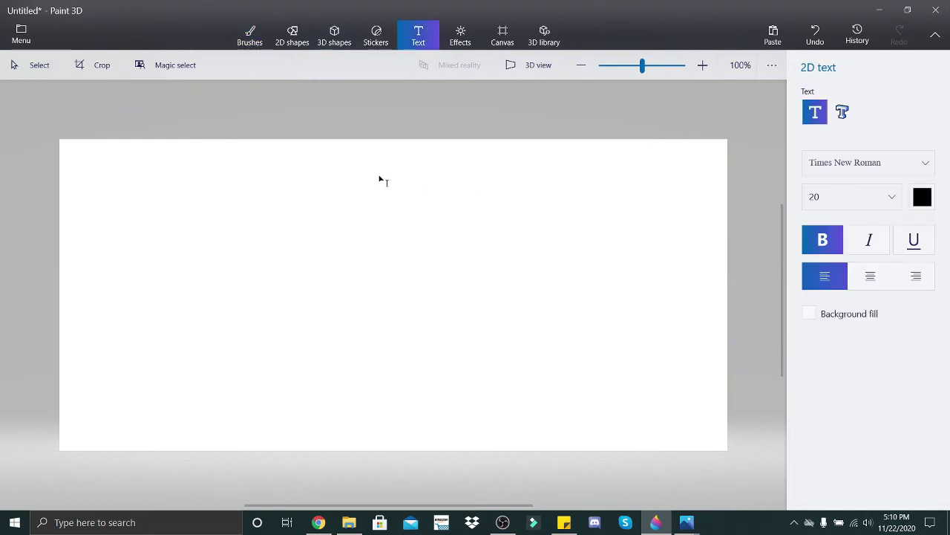
pyautogui.click(358, 175)
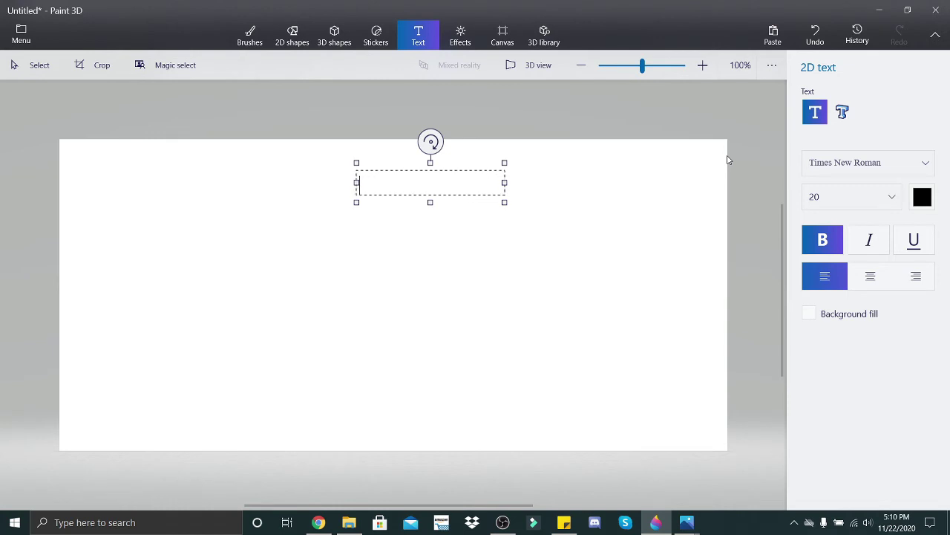
pyautogui.write('You look amazinf')
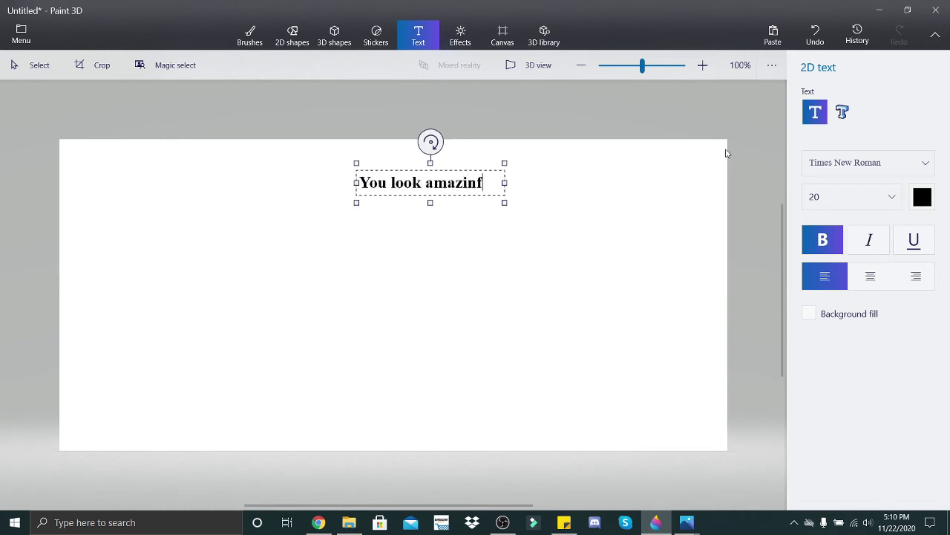
pyautogui.press('BackSpace')
pyautogui.write('g (not ')
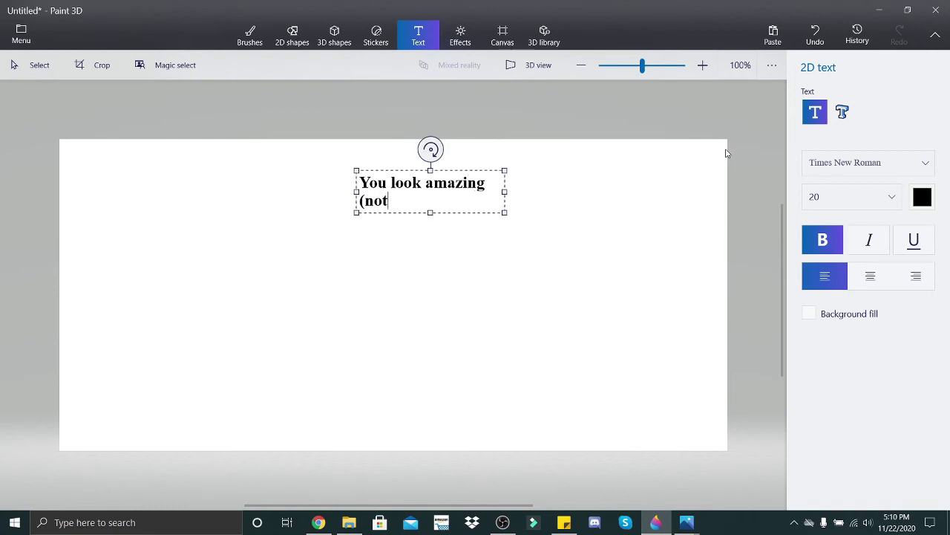
pyautogui.write('really)')
pyautogui.click(588, 190)
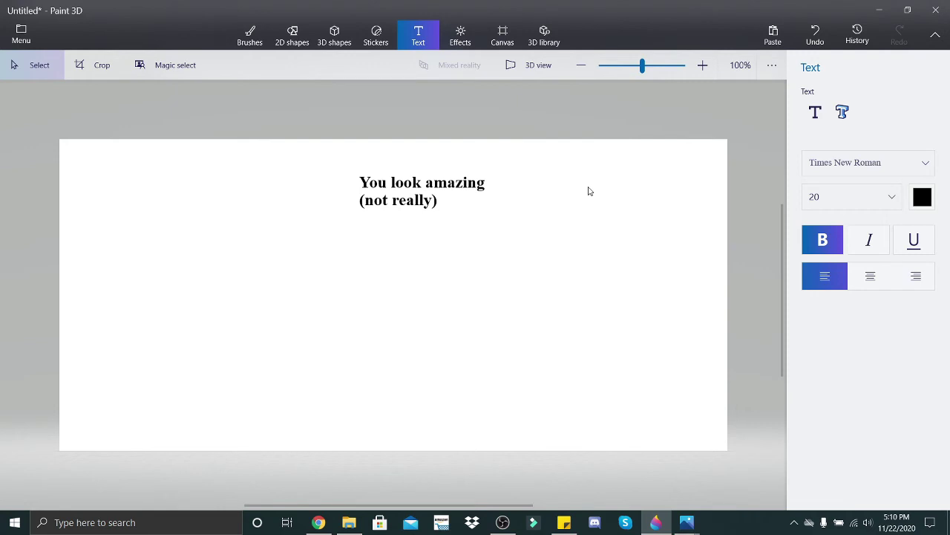
# Draw an exclamation mark by hand after "amazing" with the 5 px black Pixel pen
pyautogui.click(252, 37)
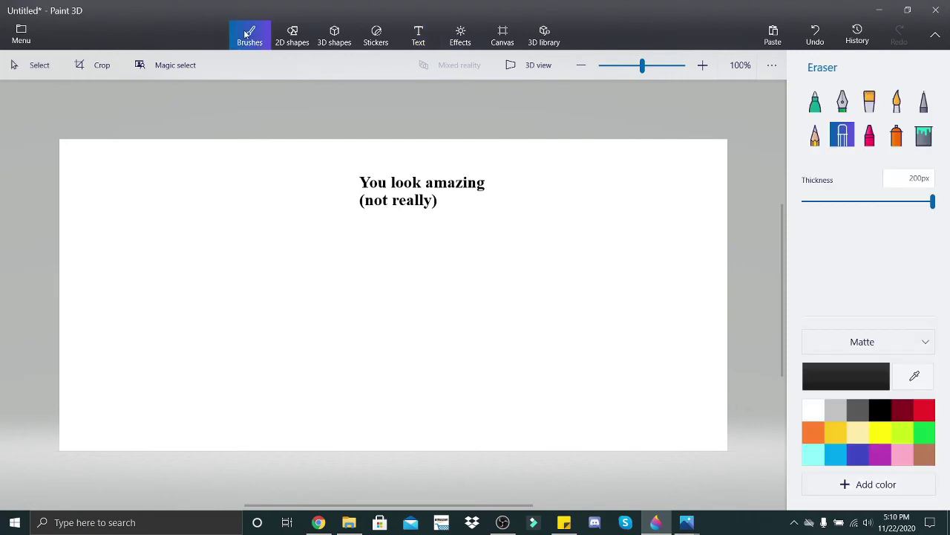
pyautogui.click(924, 101)
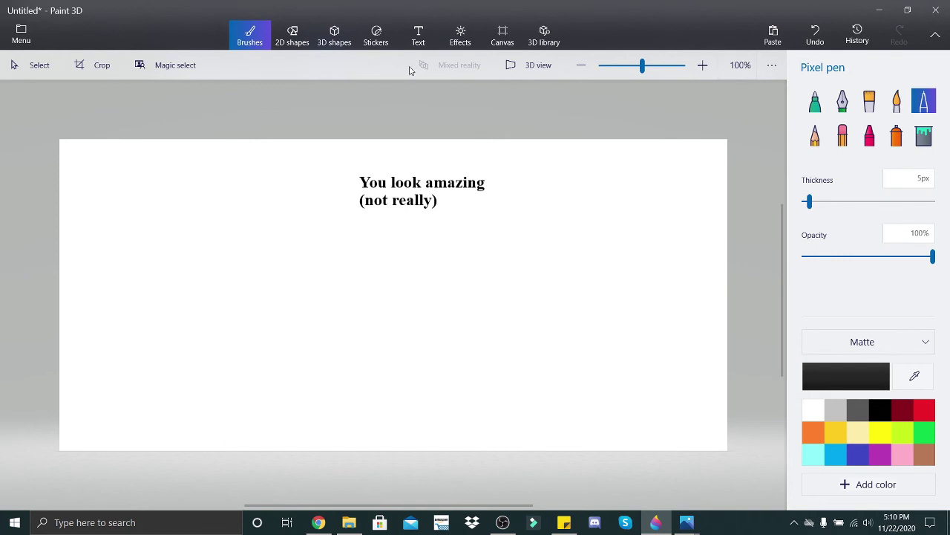
pyautogui.click(415, 36)
pyautogui.press('b')
pyautogui.moveTo(492, 171); pyautogui.dragTo(490, 185)
pyautogui.click(489, 190)
# Handwrite the cipher symbols for "You look" and the first three letters of "amazing" in a row below the text
pyautogui.moveTo(82, 251)
pyautogui.mouseDown()
pyautogui.moveTo(80, 231)
pyautogui.moveTo(62, 237)
pyautogui.moveTo(83, 266)
pyautogui.moveTo(95, 230)
pyautogui.moveTo(110, 234)
pyautogui.moveTo(97, 260)
pyautogui.moveTo(106, 265)
pyautogui.moveTo(136, 263)
pyautogui.moveTo(142, 253)
pyautogui.moveTo(132, 234)
pyautogui.moveTo(97, 264)
pyautogui.mouseUp()
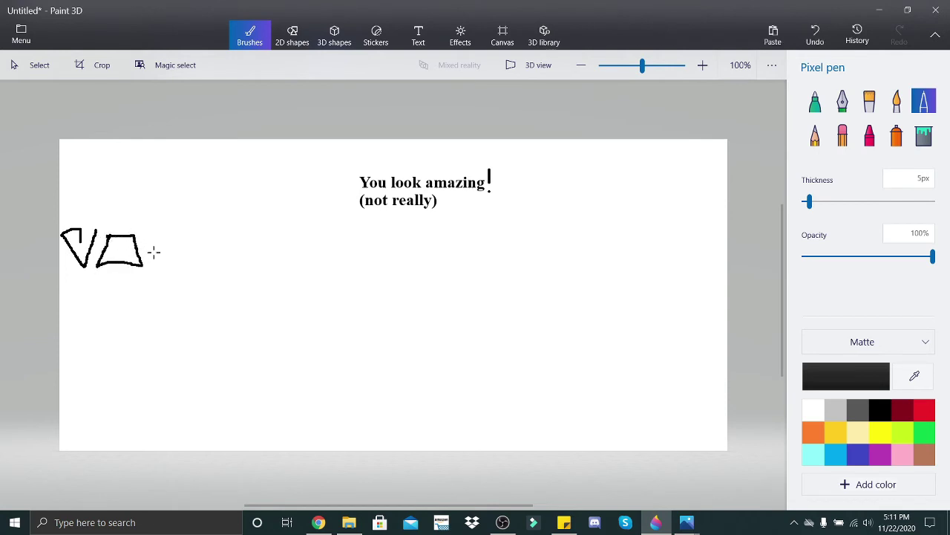
pyautogui.moveTo(151, 237)
pyautogui.mouseDown()
pyautogui.moveTo(152, 265)
pyautogui.moveTo(174, 267)
pyautogui.moveTo(178, 236)
pyautogui.moveTo(159, 238)
pyautogui.moveTo(215, 258)
pyautogui.moveTo(223, 232)
pyautogui.mouseUp()
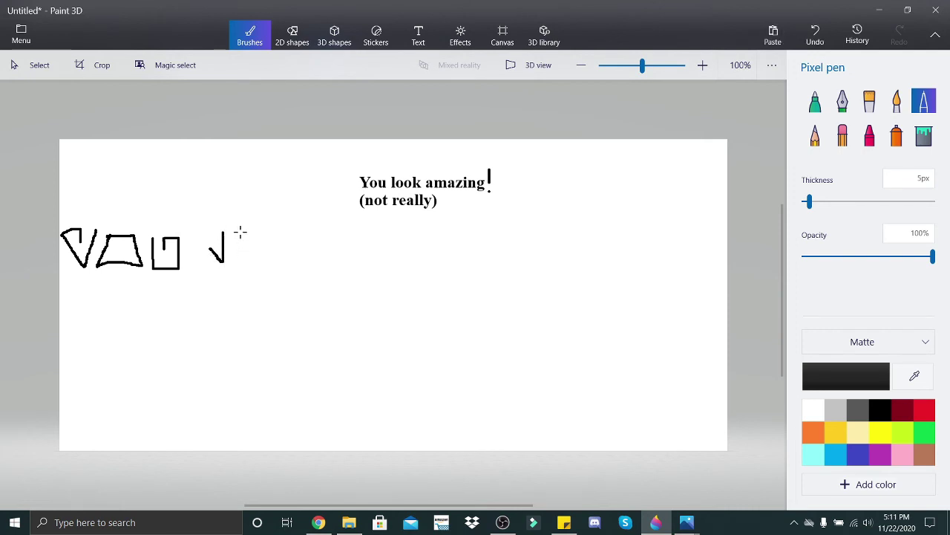
pyautogui.moveTo(245, 236)
pyautogui.mouseDown()
pyautogui.moveTo(228, 264)
pyautogui.moveTo(244, 264)
pyautogui.moveTo(251, 236)
pyautogui.moveTo(258, 264)
pyautogui.moveTo(250, 264)
pyautogui.moveTo(287, 237)
pyautogui.moveTo(294, 251)
pyautogui.moveTo(267, 260)
pyautogui.mouseUp()
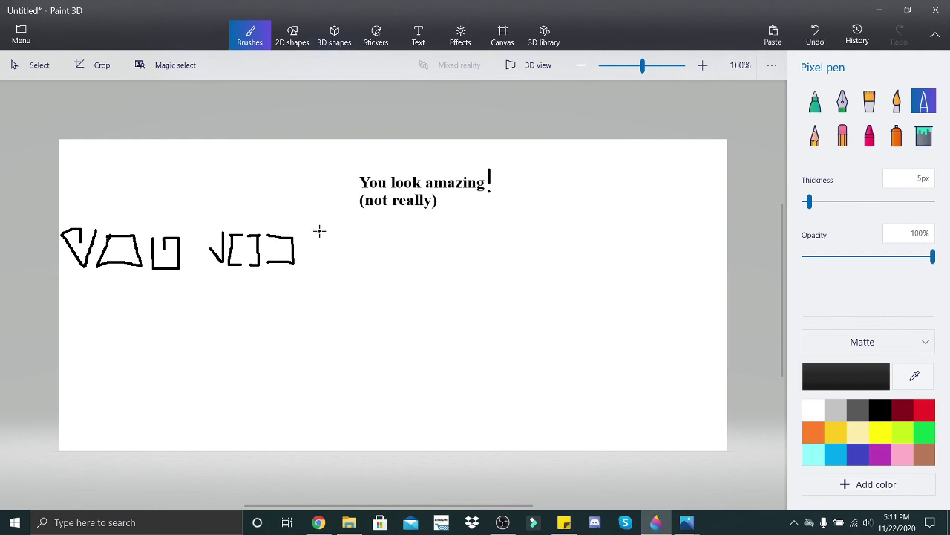
pyautogui.moveTo(319, 231)
pyautogui.mouseDown()
pyautogui.moveTo(322, 246)
pyautogui.moveTo(338, 229)
pyautogui.mouseUp()
pyautogui.moveTo(321, 261)
pyautogui.mouseDown()
pyautogui.moveTo(334, 251)
pyautogui.moveTo(340, 260)
pyautogui.moveTo(352, 235)
pyautogui.moveTo(346, 258)
pyautogui.moveTo(359, 257)
pyautogui.mouseUp()
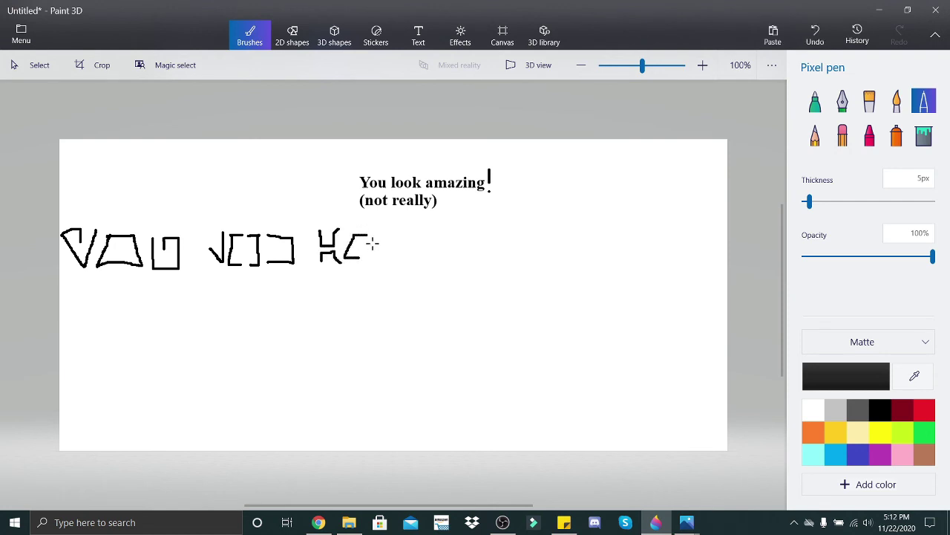
pyautogui.moveTo(376, 222)
pyautogui.mouseDown()
pyautogui.moveTo(375, 234)
pyautogui.moveTo(395, 229)
pyautogui.mouseUp()
pyautogui.moveTo(376, 259)
pyautogui.mouseDown()
pyautogui.moveTo(396, 242)
pyautogui.moveTo(397, 260)
pyautogui.mouseUp()
# Redraw the "lly)" ending of "(not really)" by hand and complete the symbol row for "amazing" with a slanted double-stroke mark
pyautogui.moveTo(416, 195); pyautogui.dragTo(446, 211)
pyautogui.moveTo(399, 237)
pyautogui.mouseDown()
pyautogui.moveTo(435, 233)
pyautogui.moveTo(438, 262)
pyautogui.moveTo(462, 260)
pyautogui.moveTo(468, 235)
pyautogui.moveTo(472, 256)
pyautogui.moveTo(484, 246)
pyautogui.moveTo(484, 269)
pyautogui.moveTo(508, 265)
pyautogui.moveTo(518, 239)
pyautogui.moveTo(491, 239)
pyautogui.moveTo(505, 251)
pyautogui.mouseUp()
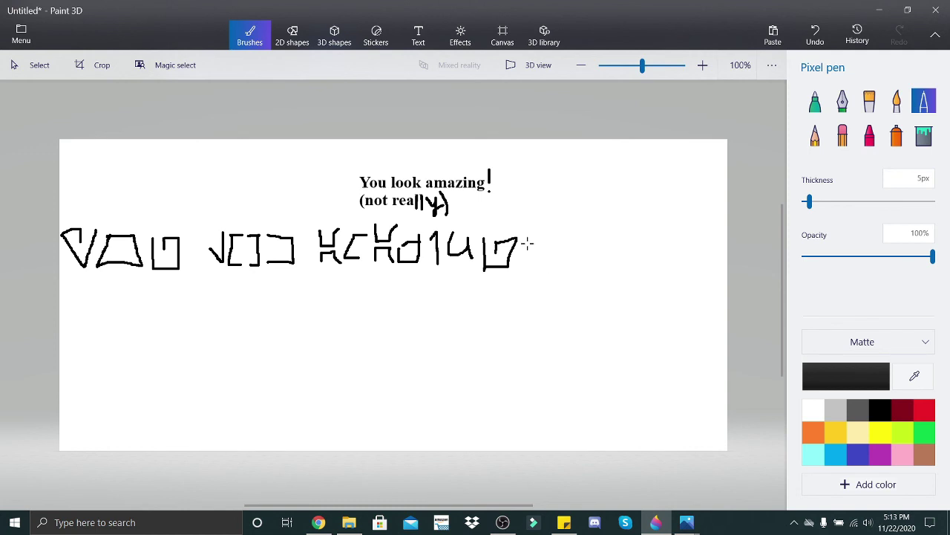
pyautogui.moveTo(525, 243); pyautogui.dragTo(548, 238)
# Handwrite a lower row of cipher symbols for "(not really)", including the opening and closing bracket symbols
pyautogui.moveTo(228, 329)
pyautogui.mouseDown()
pyautogui.moveTo(223, 376)
pyautogui.moveTo(221, 354)
pyautogui.moveTo(208, 354)
pyautogui.moveTo(239, 341)
pyautogui.moveTo(245, 371)
pyautogui.moveTo(266, 343)
pyautogui.moveTo(275, 361)
pyautogui.moveTo(283, 352)
pyautogui.moveTo(274, 364)
pyautogui.moveTo(312, 353)
pyautogui.moveTo(312, 334)
pyautogui.moveTo(286, 339)
pyautogui.moveTo(311, 343)
pyautogui.moveTo(322, 357)
pyautogui.moveTo(278, 360)
pyautogui.mouseUp()
pyautogui.moveTo(337, 339)
pyautogui.mouseDown()
pyautogui.moveTo(338, 329)
pyautogui.moveTo(327, 362)
pyautogui.moveTo(328, 346)
pyautogui.moveTo(334, 360)
pyautogui.moveTo(347, 360)
pyautogui.moveTo(369, 332)
pyautogui.moveTo(383, 332)
pyautogui.moveTo(371, 363)
pyautogui.moveTo(399, 369)
pyautogui.mouseUp()
pyautogui.hotkey('ctrl', 'z')
pyautogui.moveTo(424, 335)
pyautogui.mouseDown()
pyautogui.moveTo(435, 364)
pyautogui.moveTo(448, 334)
pyautogui.moveTo(454, 366)
pyautogui.moveTo(465, 340)
pyautogui.moveTo(468, 358)
pyautogui.moveTo(487, 356)
pyautogui.moveTo(491, 341)
pyautogui.mouseUp()
pyautogui.moveTo(467, 374)
pyautogui.mouseDown()
pyautogui.moveTo(486, 356)
pyautogui.moveTo(492, 376)
pyautogui.mouseUp()
pyautogui.moveTo(508, 341)
pyautogui.mouseDown()
pyautogui.moveTo(509, 369)
pyautogui.moveTo(522, 342)
pyautogui.moveTo(524, 364)
pyautogui.moveTo(514, 354)
pyautogui.moveTo(541, 348)
pyautogui.moveTo(540, 339)
pyautogui.moveTo(532, 344)
pyautogui.moveTo(547, 361)
pyautogui.moveTo(569, 336)
pyautogui.moveTo(569, 371)
pyautogui.moveTo(584, 346)
pyautogui.mouseUp()
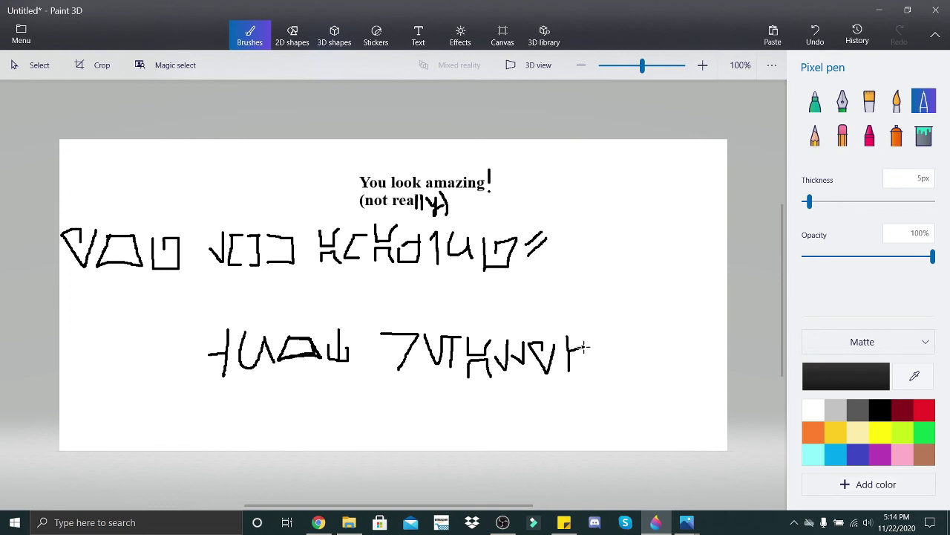